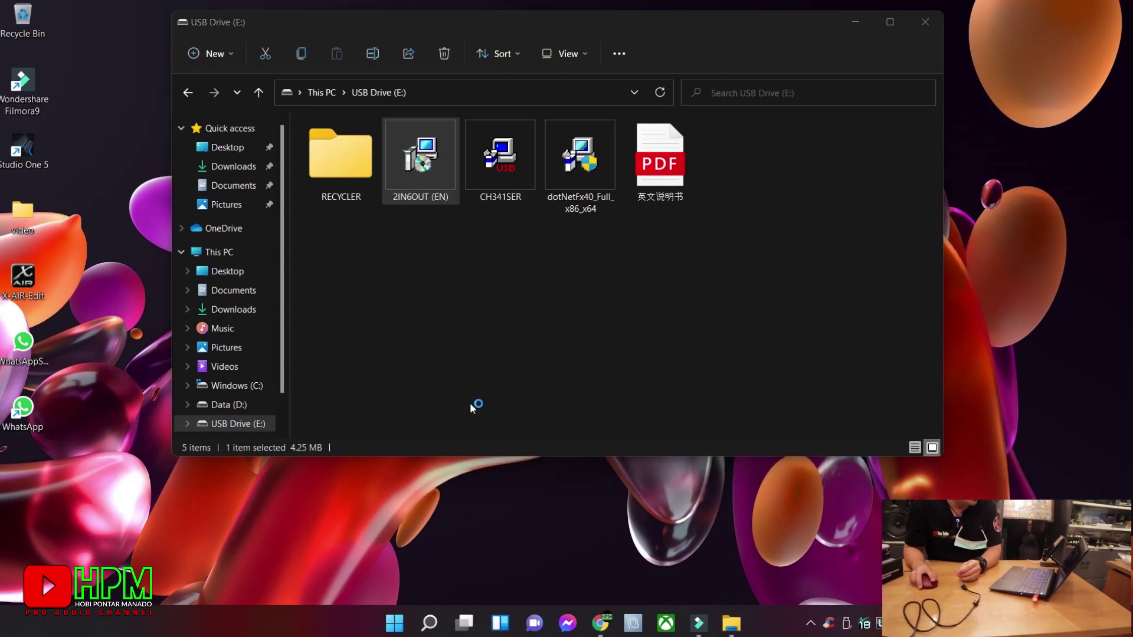
Install 2IN6OUT (EN) in the default folder with desktop and Quick Launch icons, and minimize the USB drive window
left_click(666, 446)
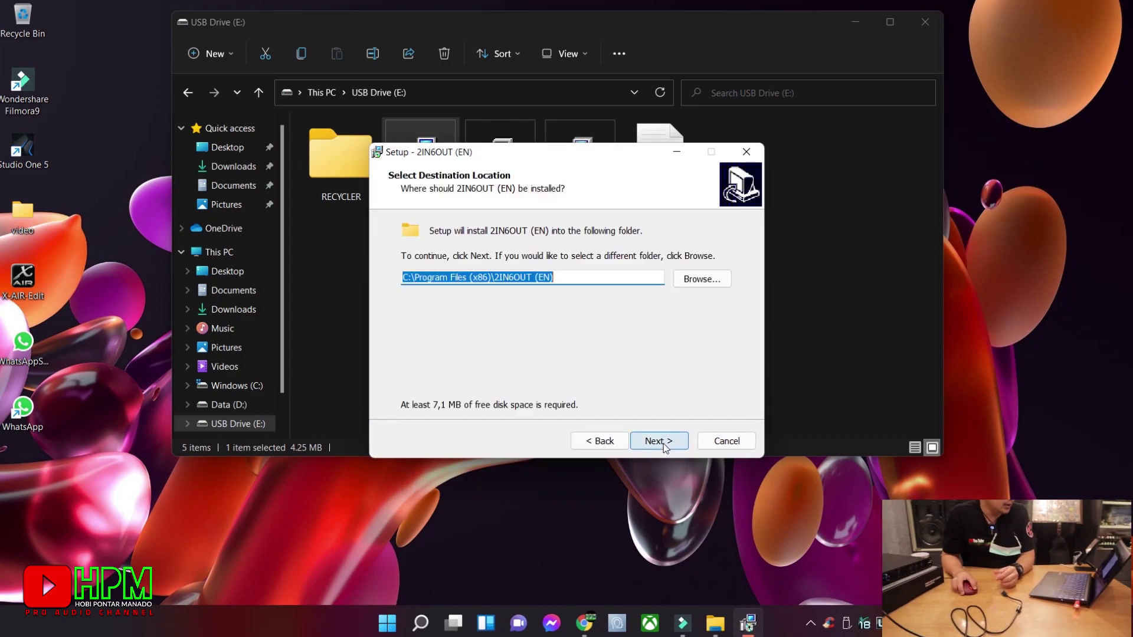
left_click(664, 445)
left_click(664, 445)
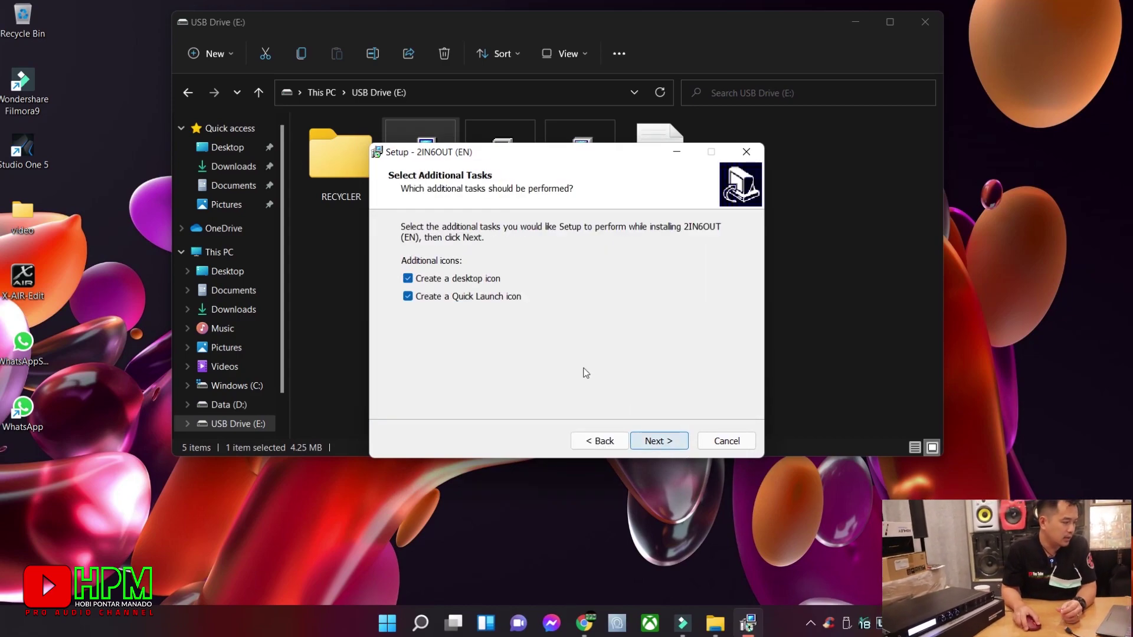
left_click(676, 444)
left_click(679, 445)
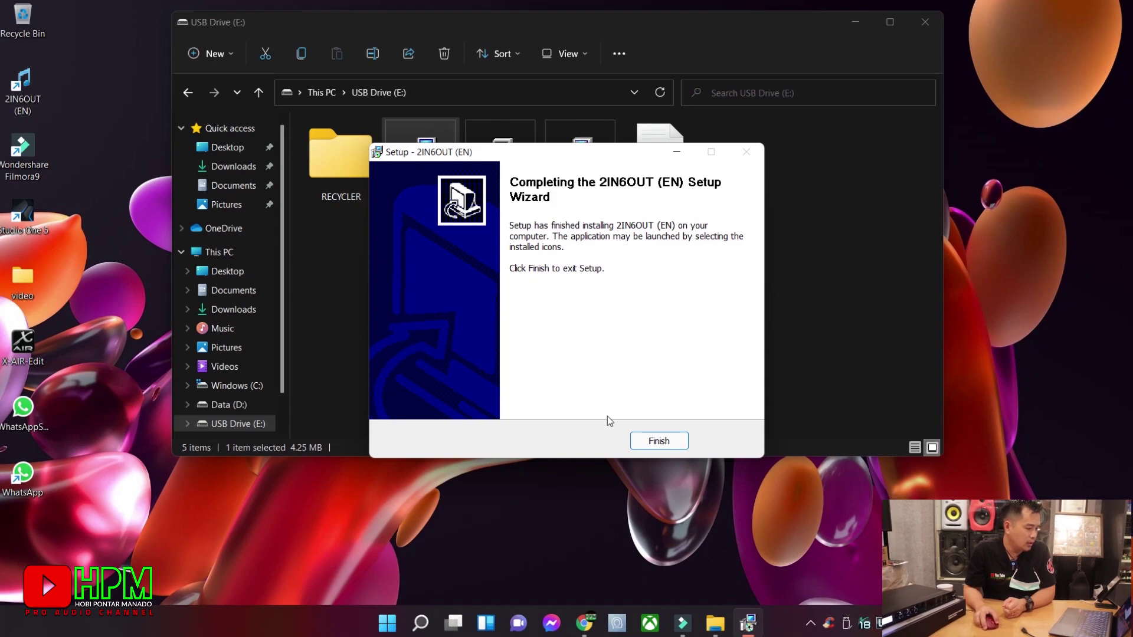
left_click(658, 443)
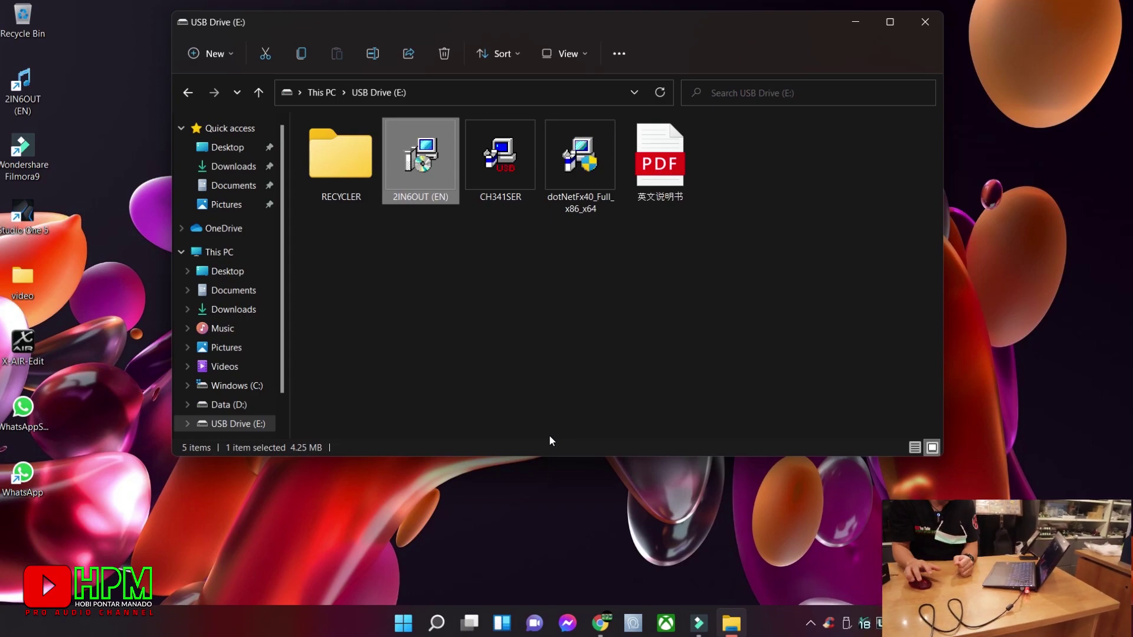
left_click(854, 23)
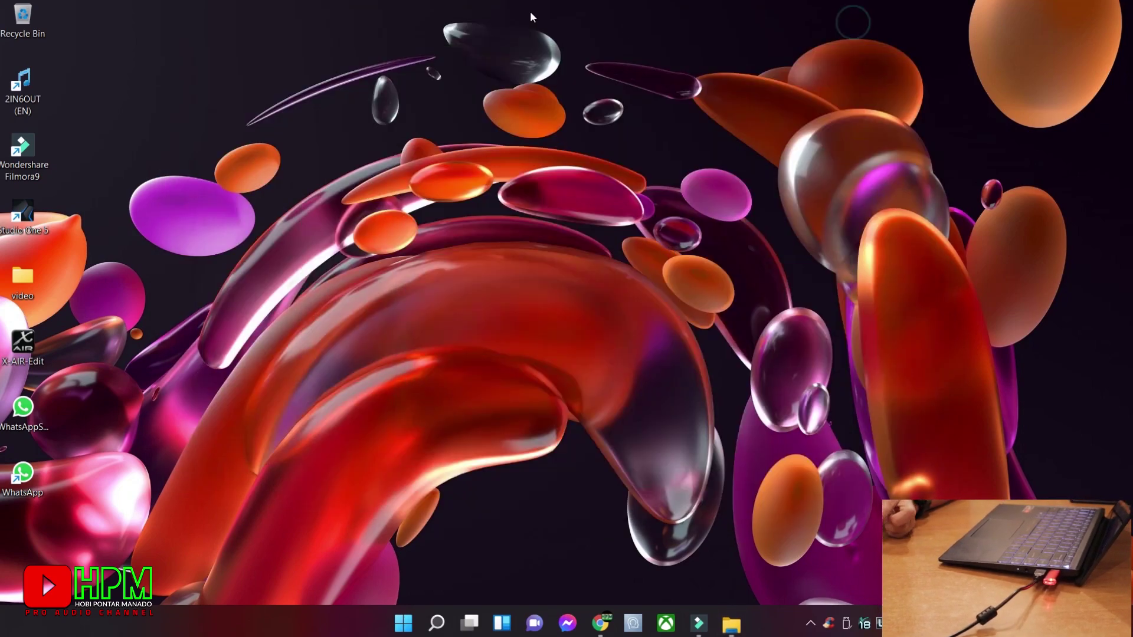
right_click(530, 11)
left_click(587, 83)
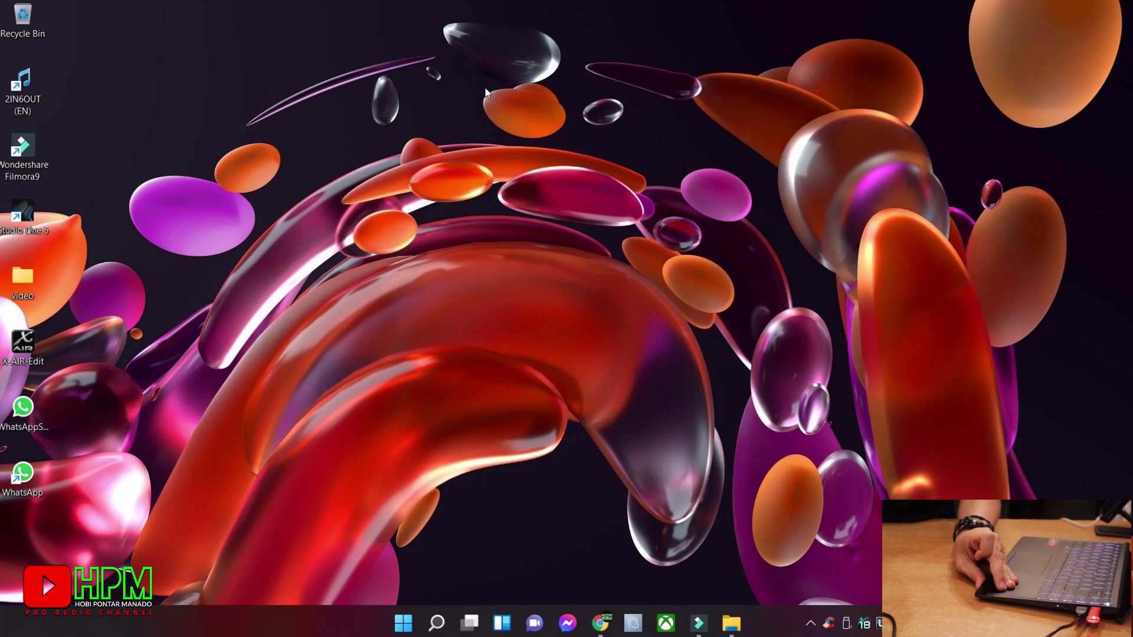
Try to find a COM port for the USB connection in 2IN6OUT, and exit the program
double_click(39, 89)
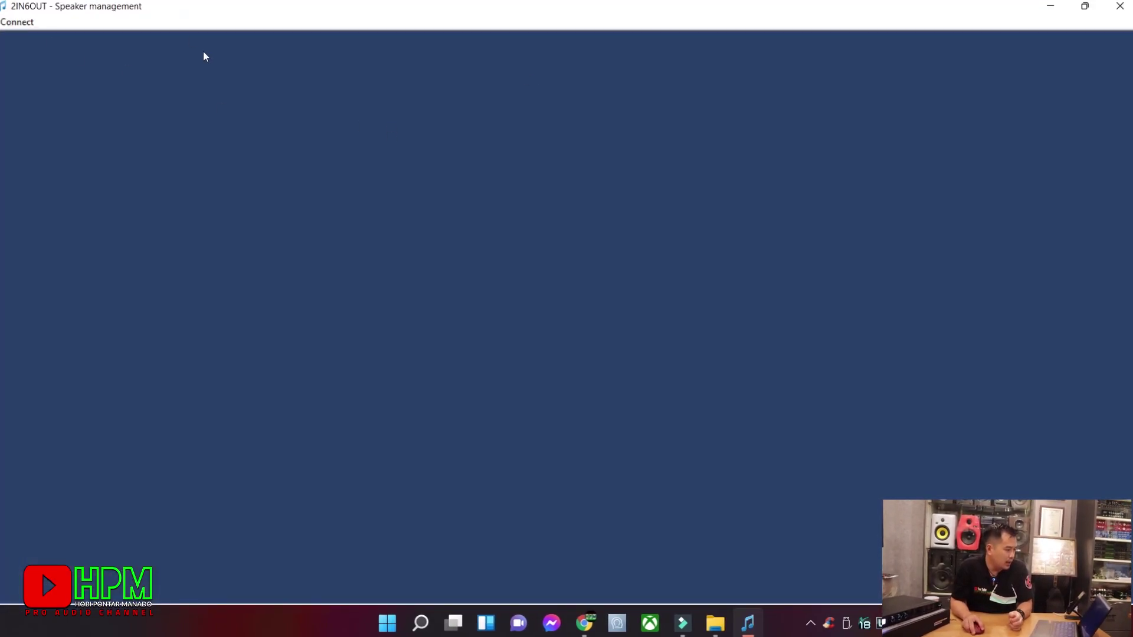
left_click(16, 22)
left_click(33, 36)
left_click(538, 332)
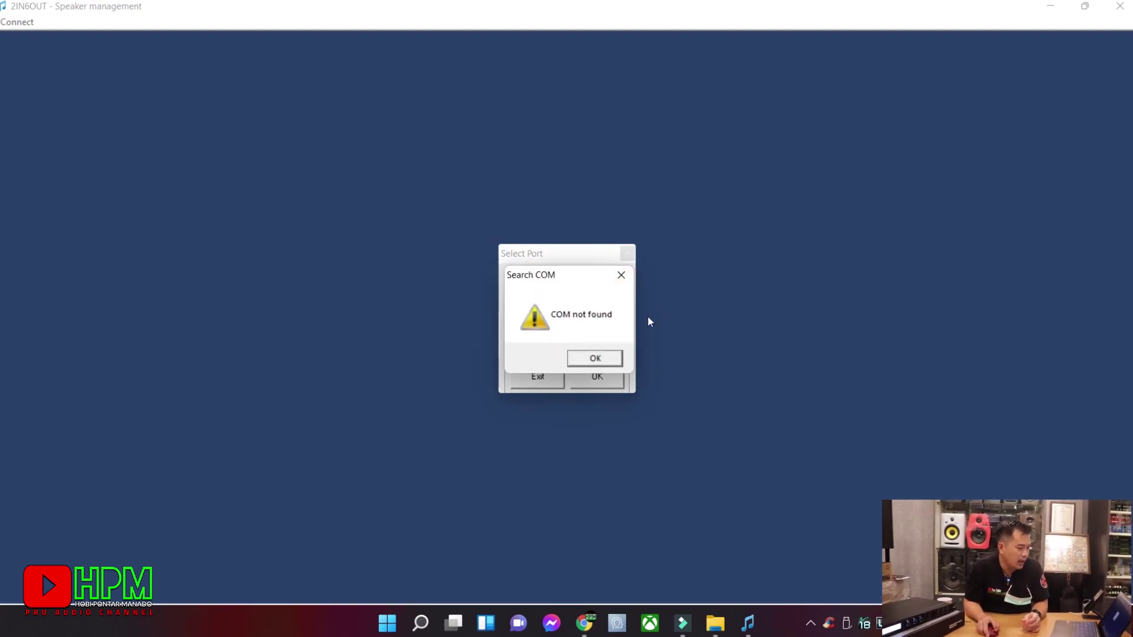
left_click(597, 358)
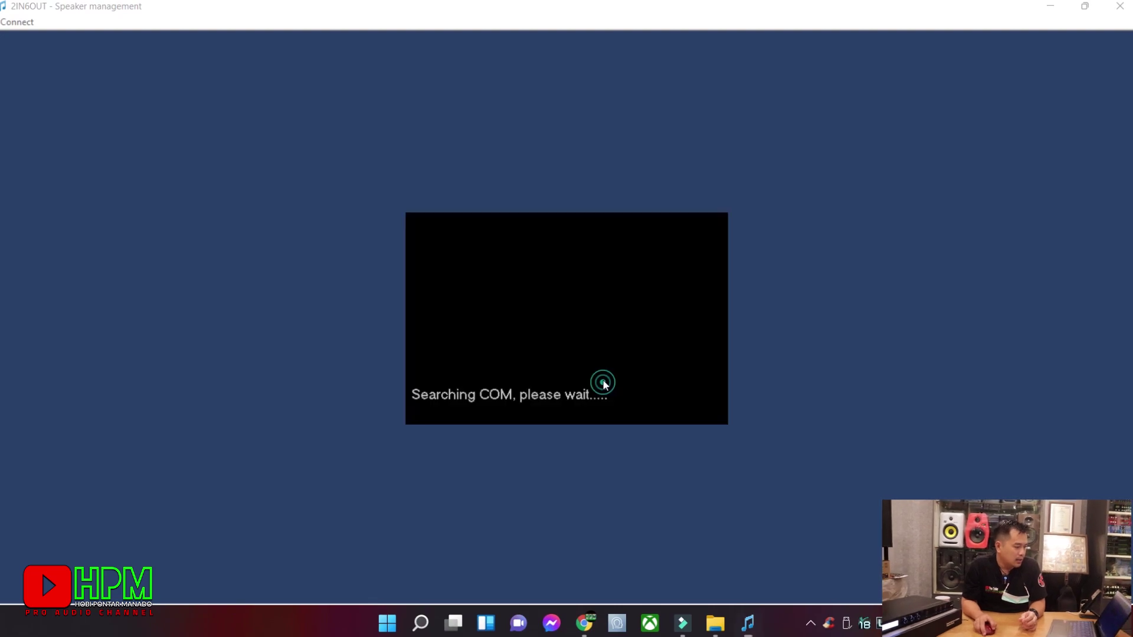
left_click(677, 355)
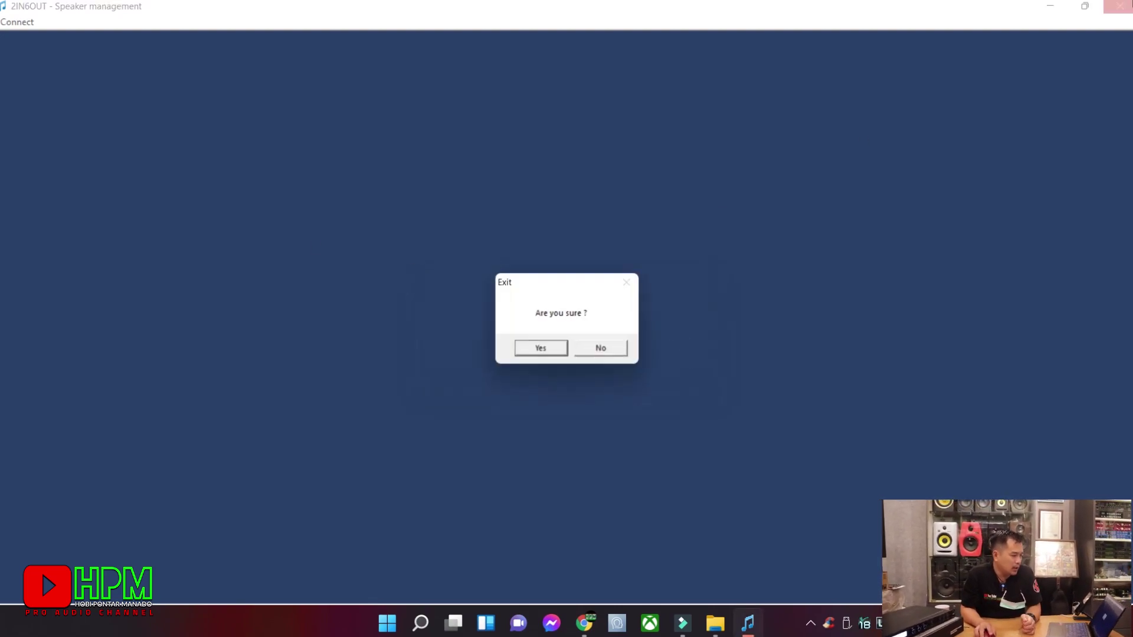
left_click(548, 348)
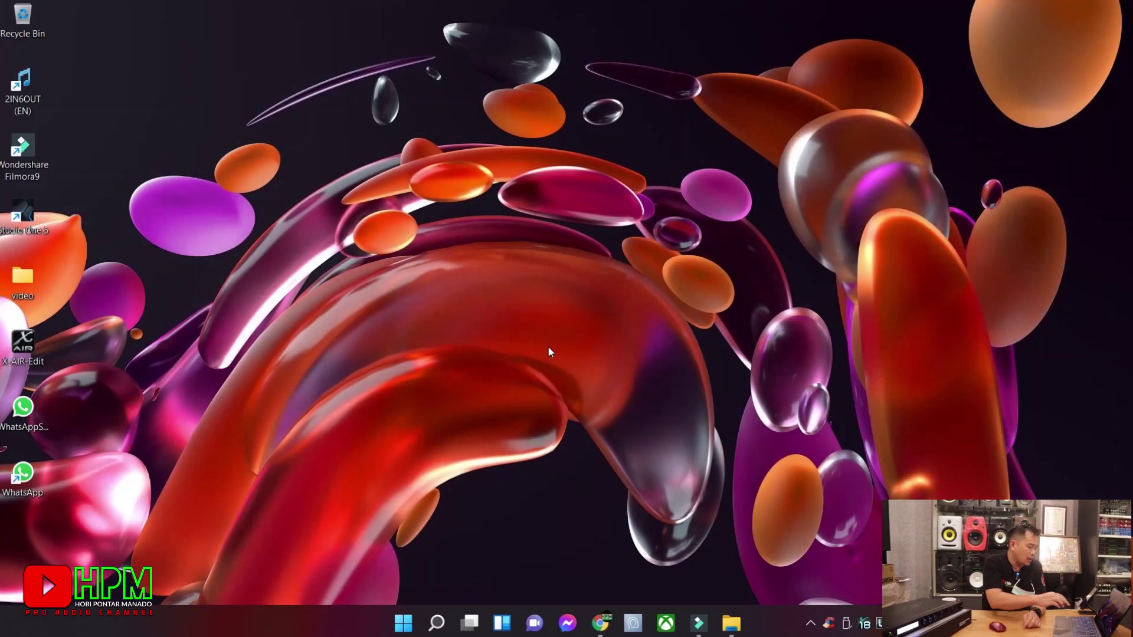
Install the CH341SER USB-serial driver from USB Drive (E:), and close the installer and the drive window
key("super+e")
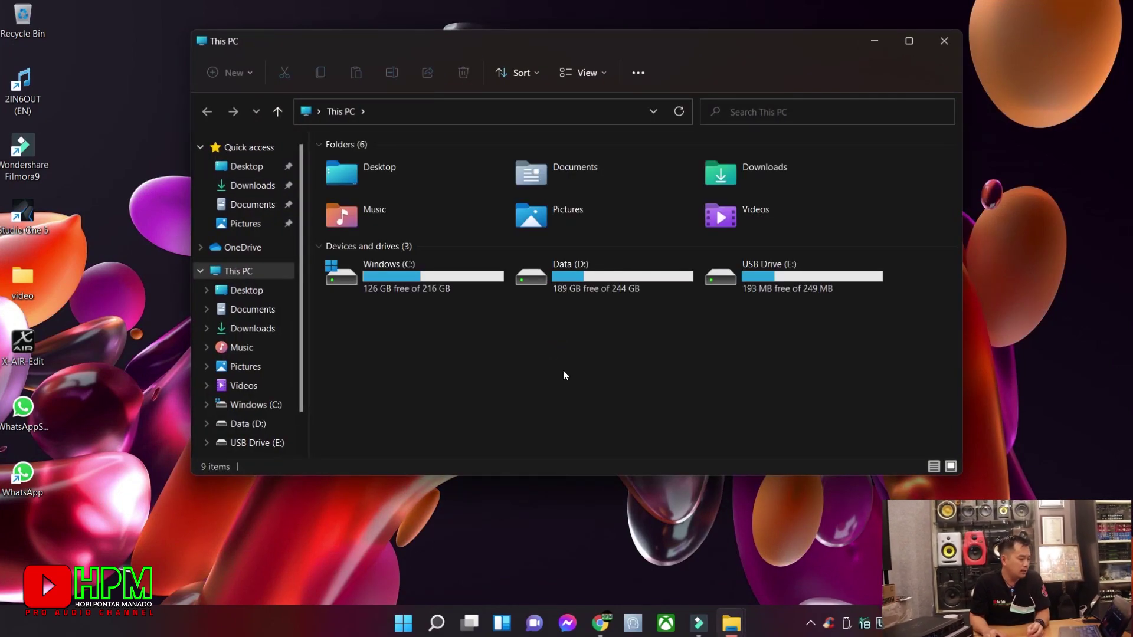
double_click(816, 289)
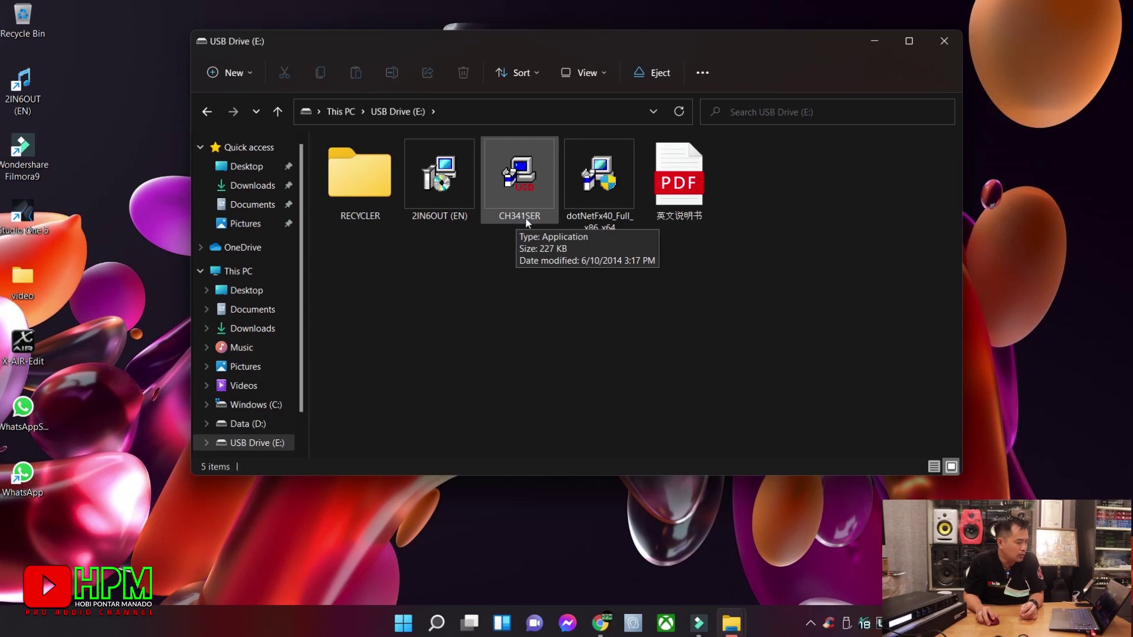
double_click(514, 189)
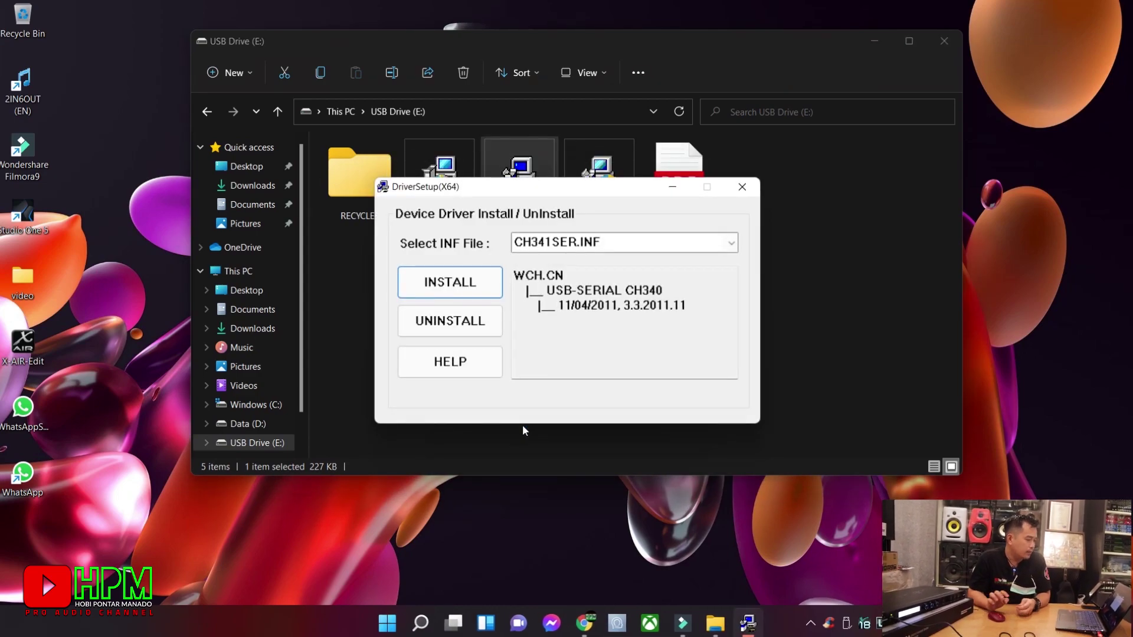
left_click(463, 282)
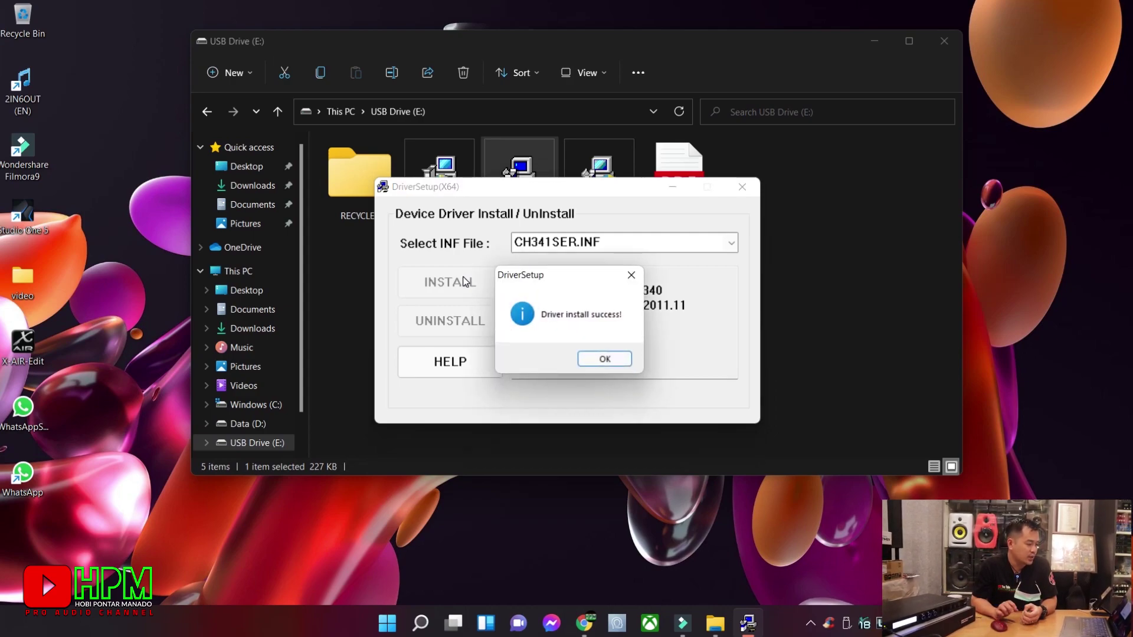
left_click(605, 359)
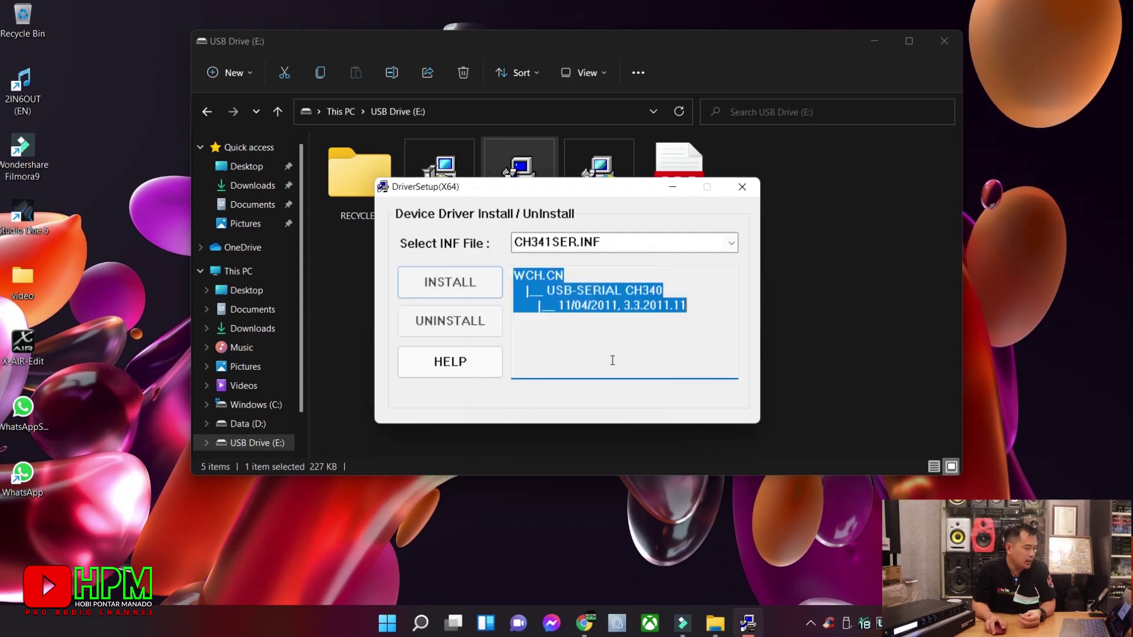
left_click(742, 187)
left_click(944, 41)
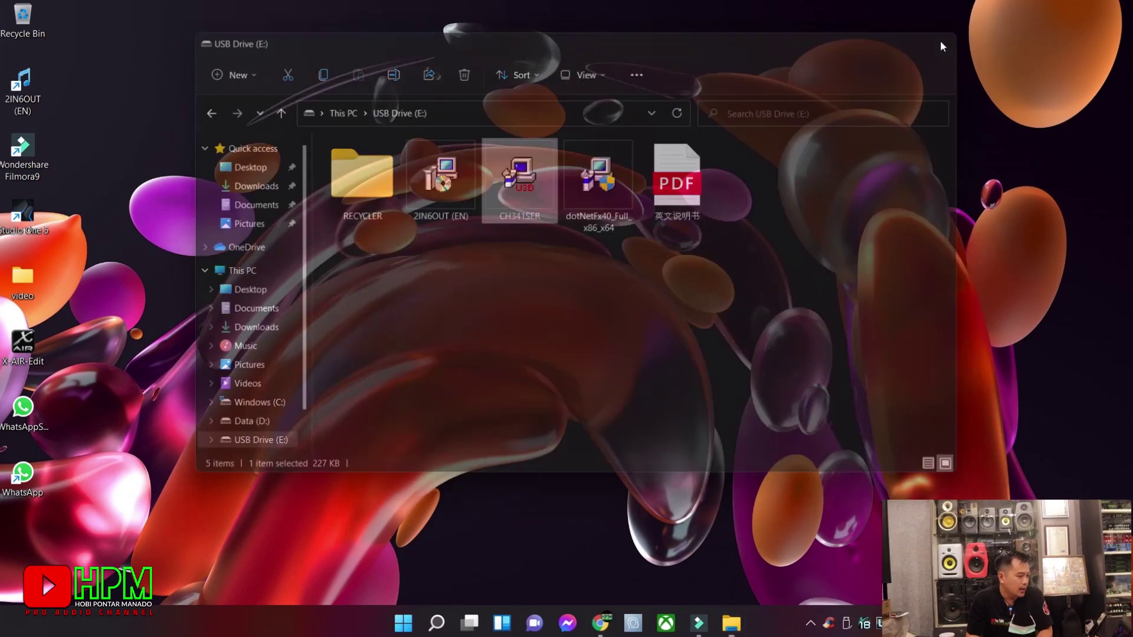
right_click(934, 4)
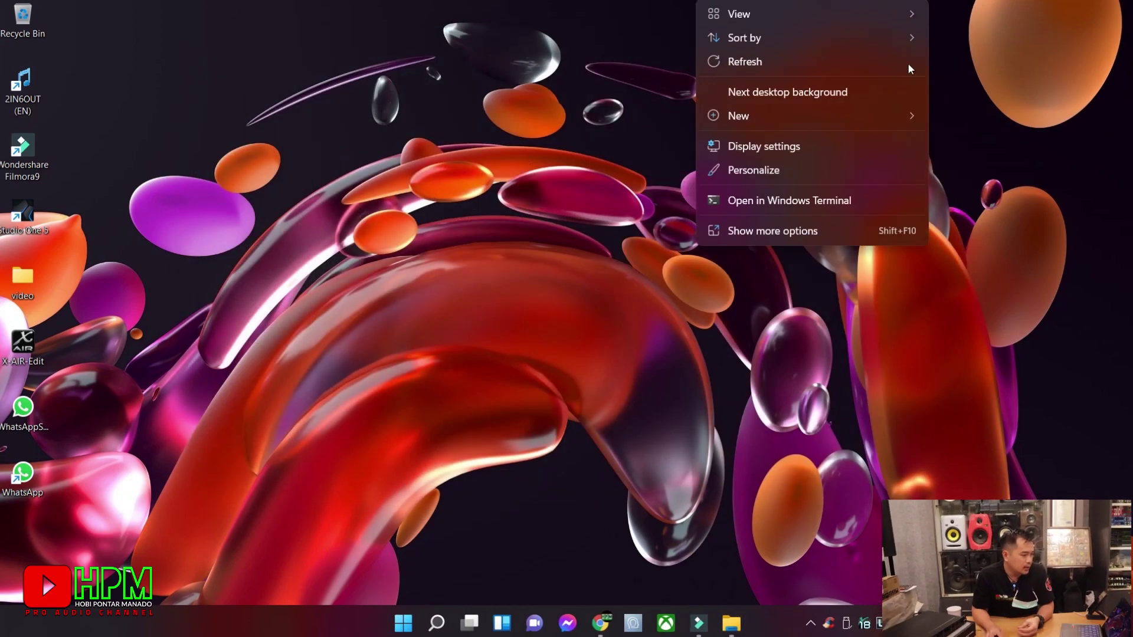
left_click(815, 67)
right_click(1006, 3)
left_click(979, 53)
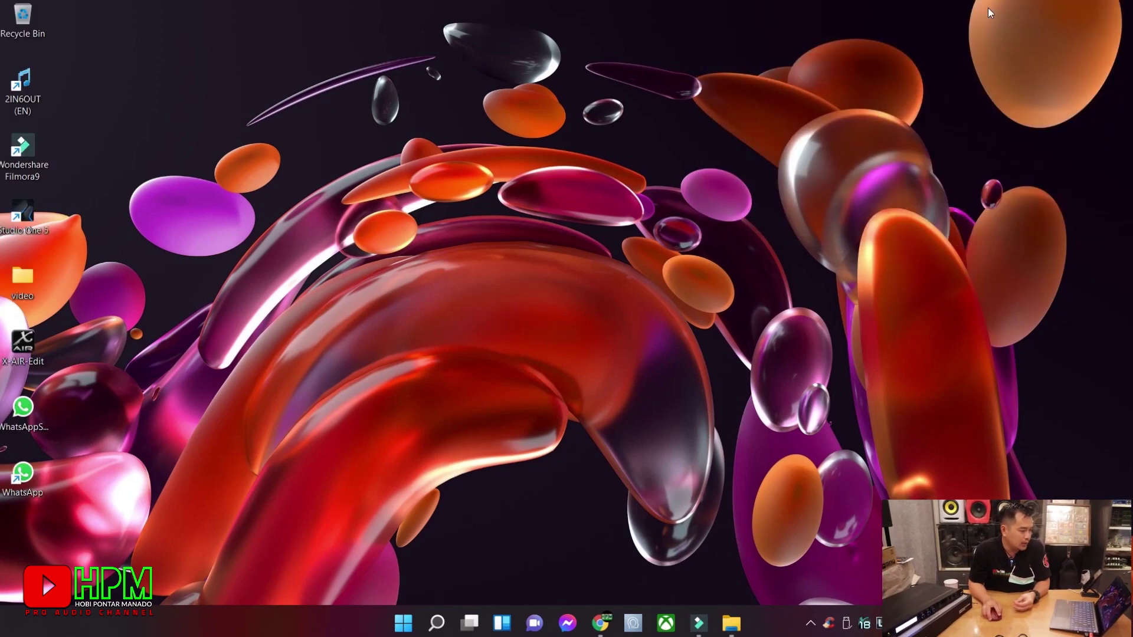
right_click(978, 3)
left_click(944, 66)
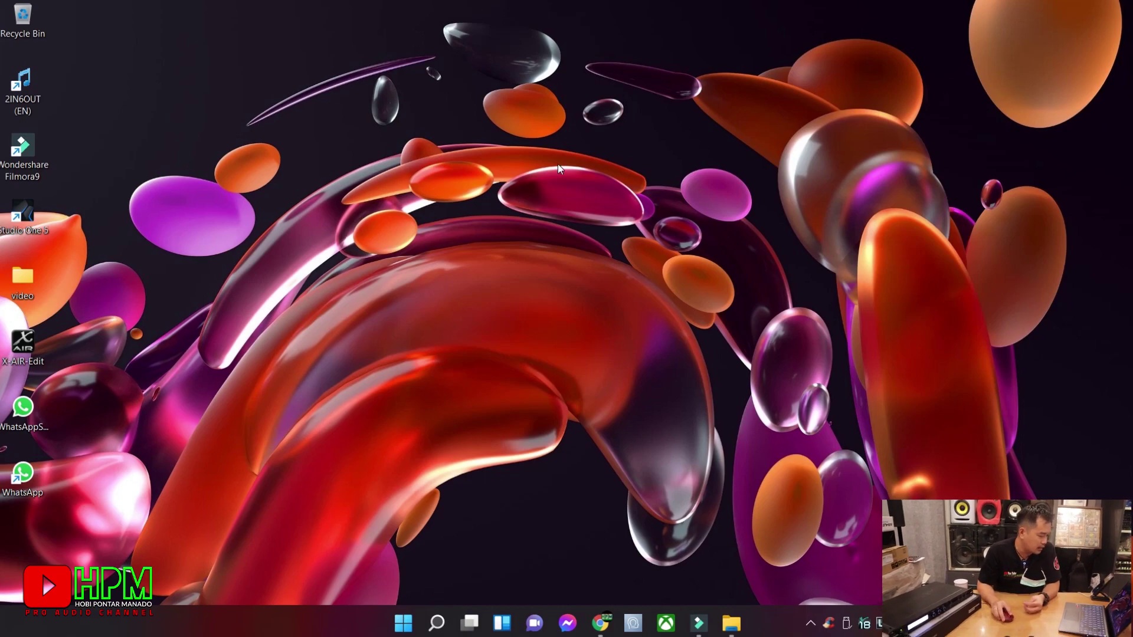
Check in Device Manager which COM port the USB-SERIAL CH340 adapter uses
left_click(436, 623)
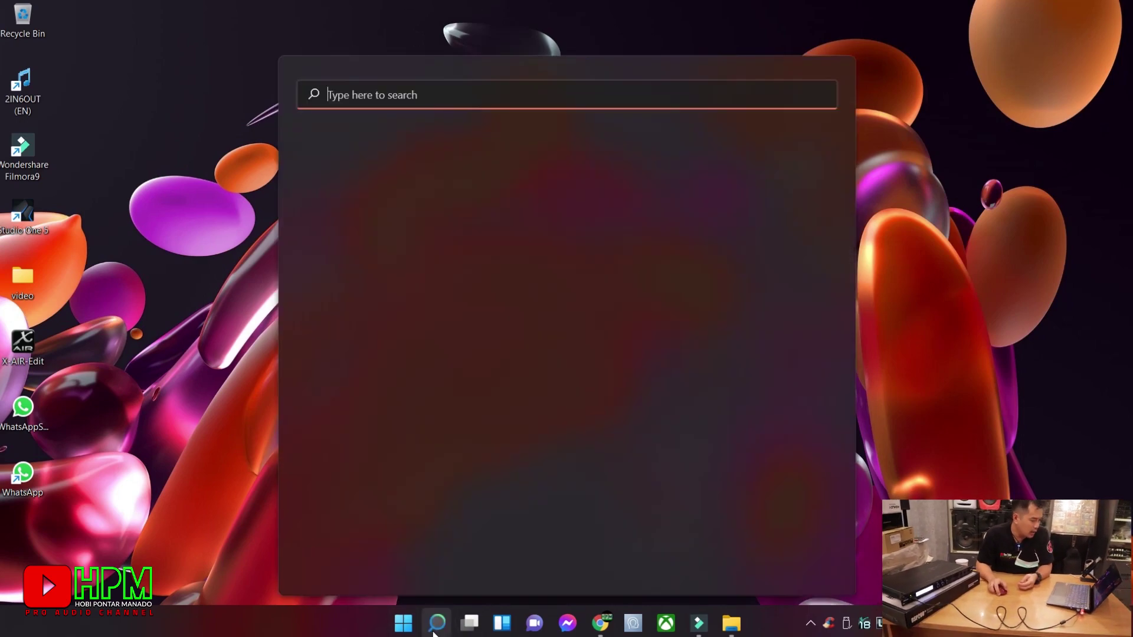
type("d")
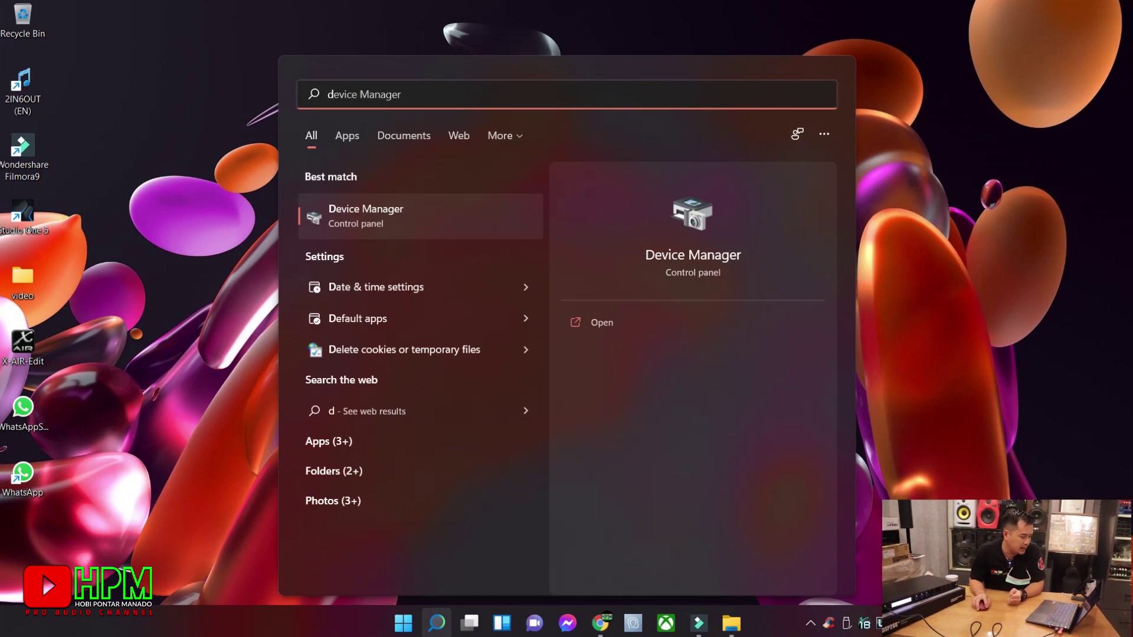
left_click(345, 215)
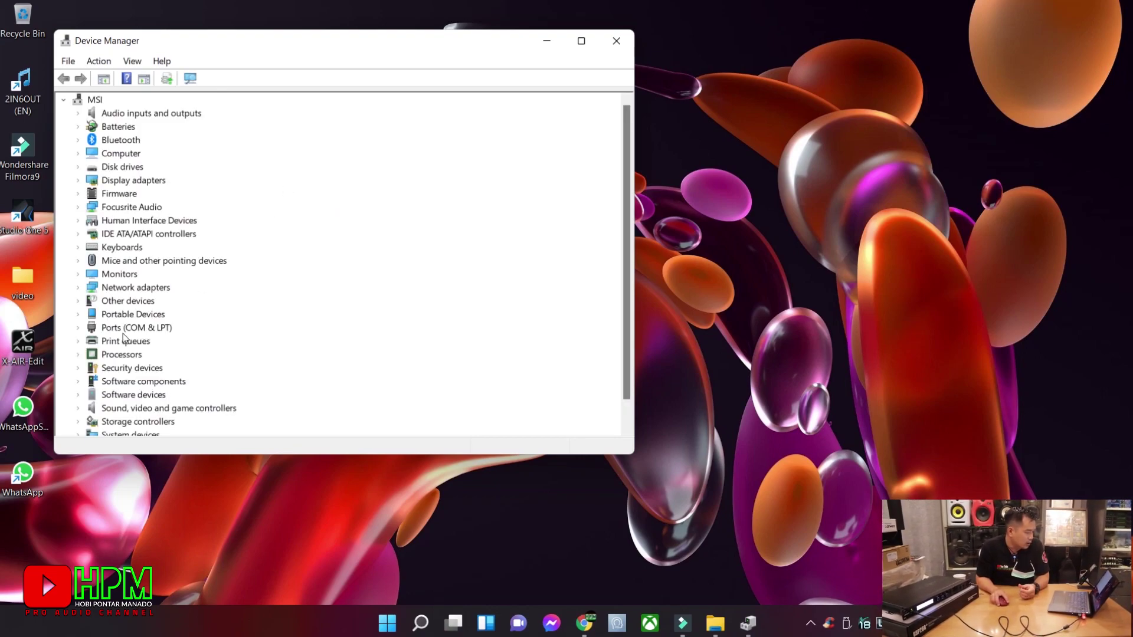
double_click(159, 329)
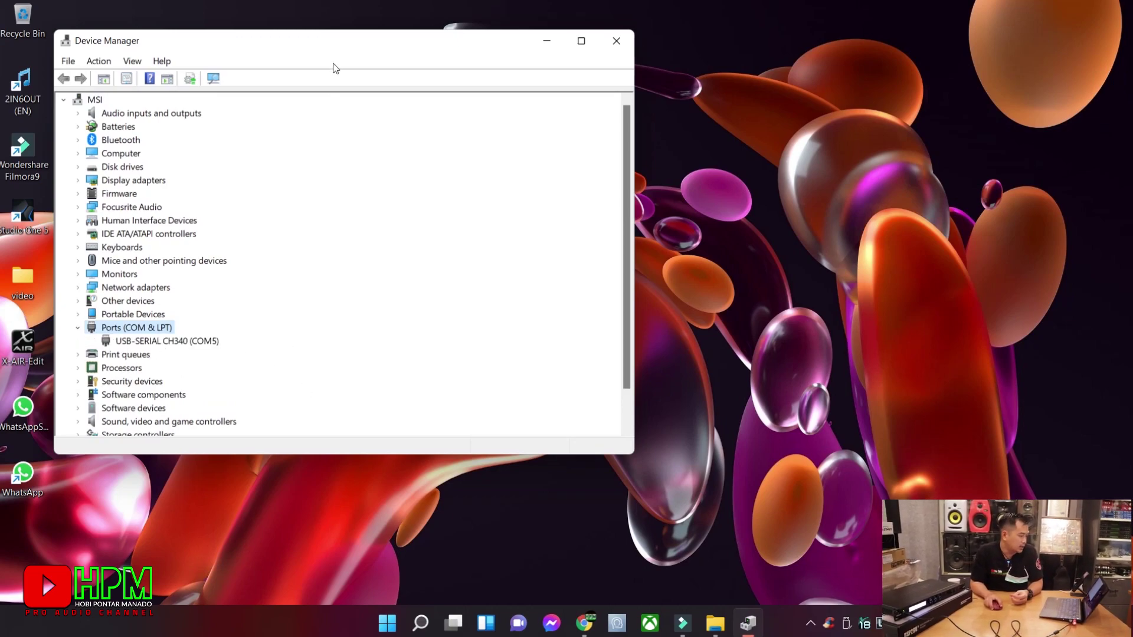
left_click_drag(324, 51, 486, 39)
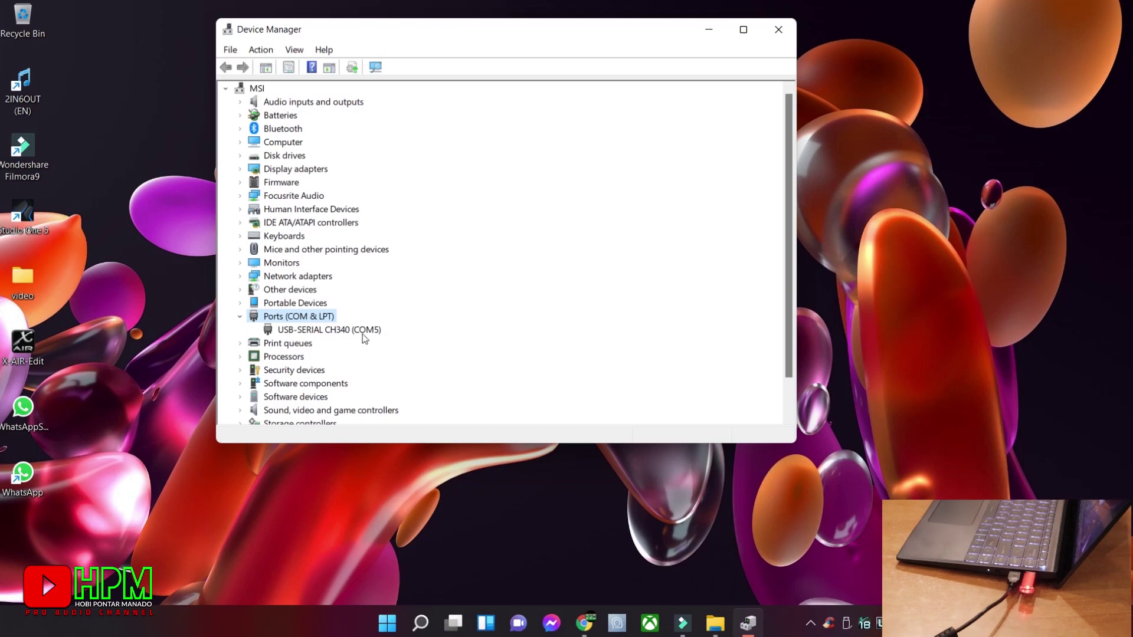
left_click(778, 29)
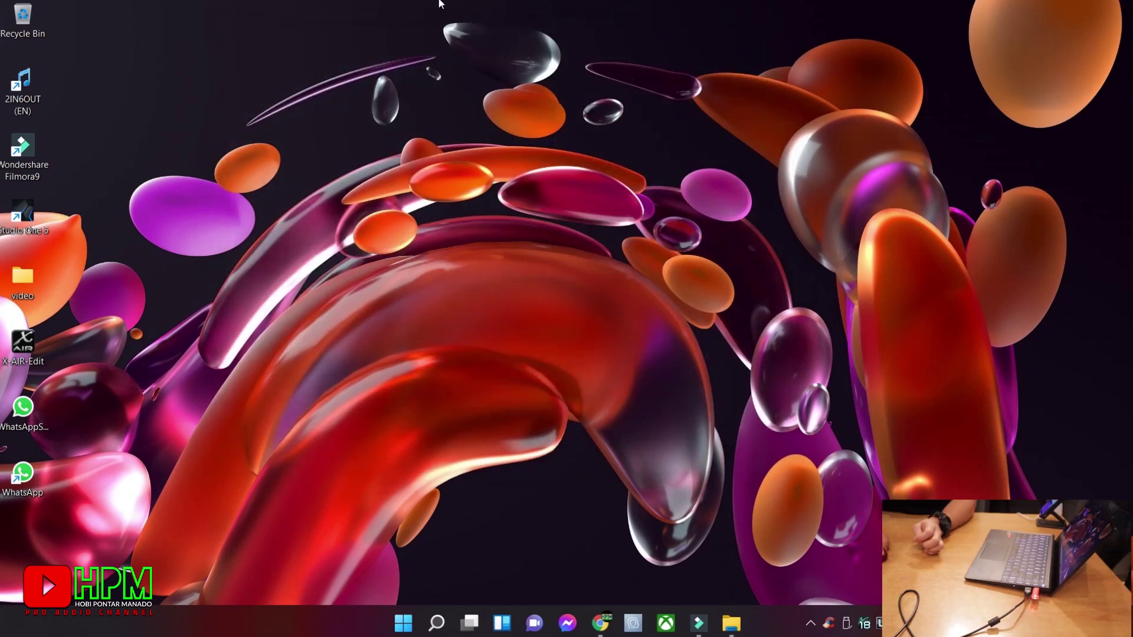
Connect 2IN6OUT to the processor over USB on COM 5 and open the on-line device's control window
double_click(30, 81)
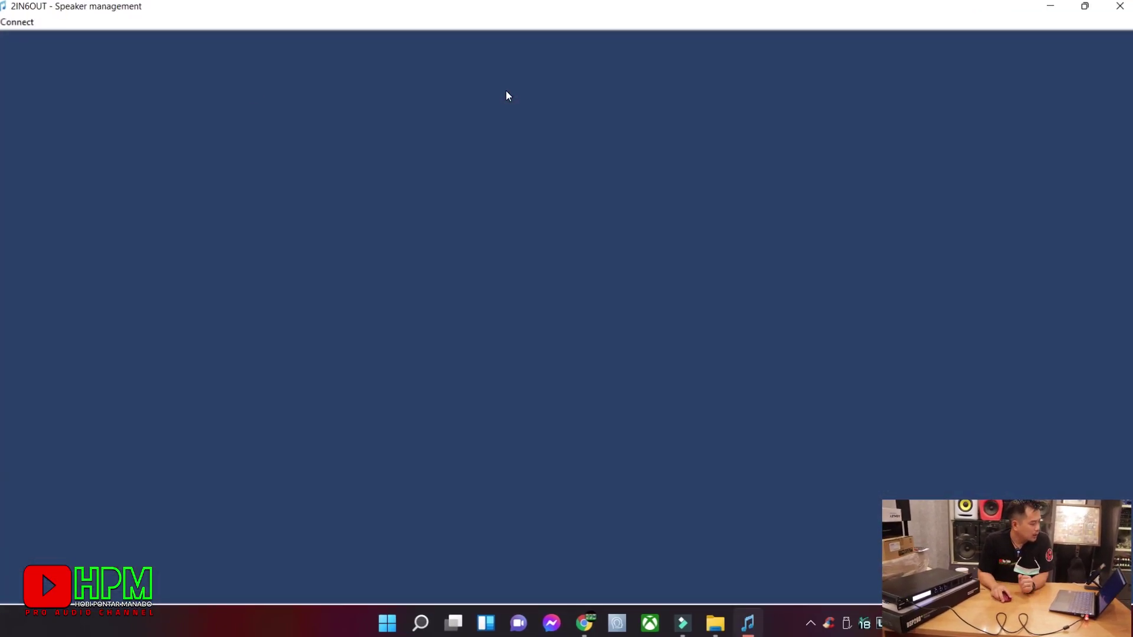
left_click(12, 22)
left_click(44, 41)
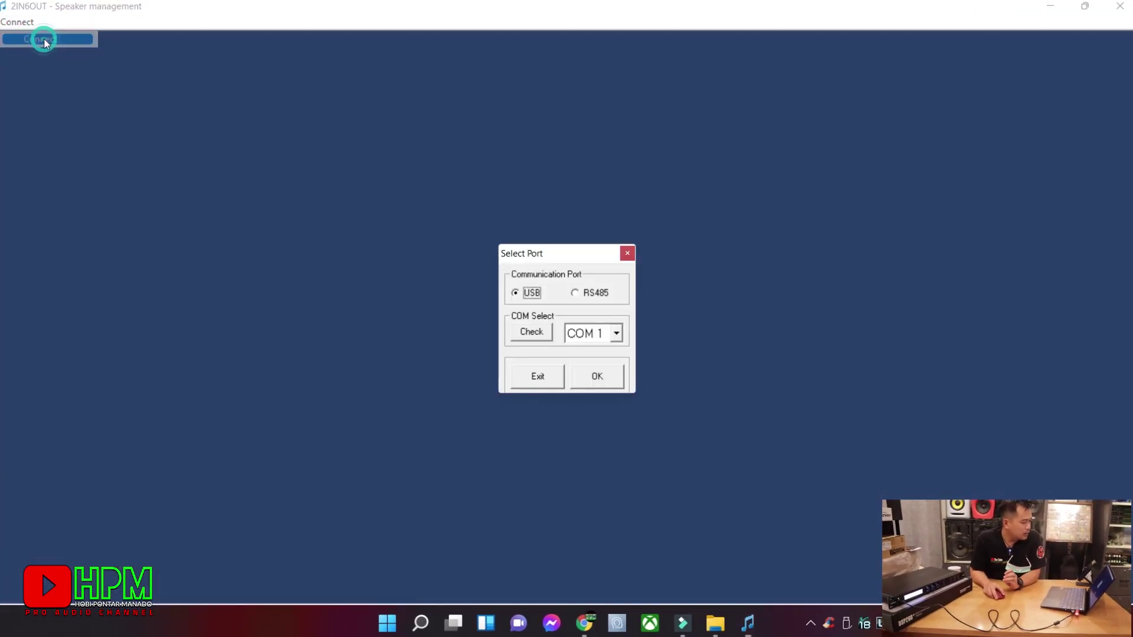
left_click(617, 334)
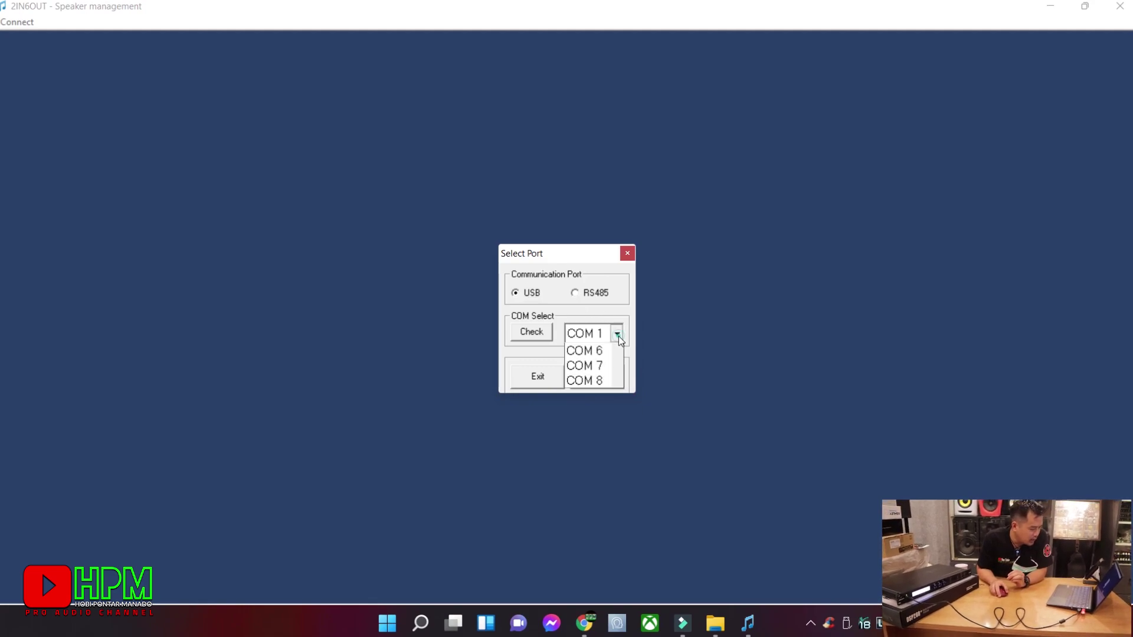
left_click(590, 412)
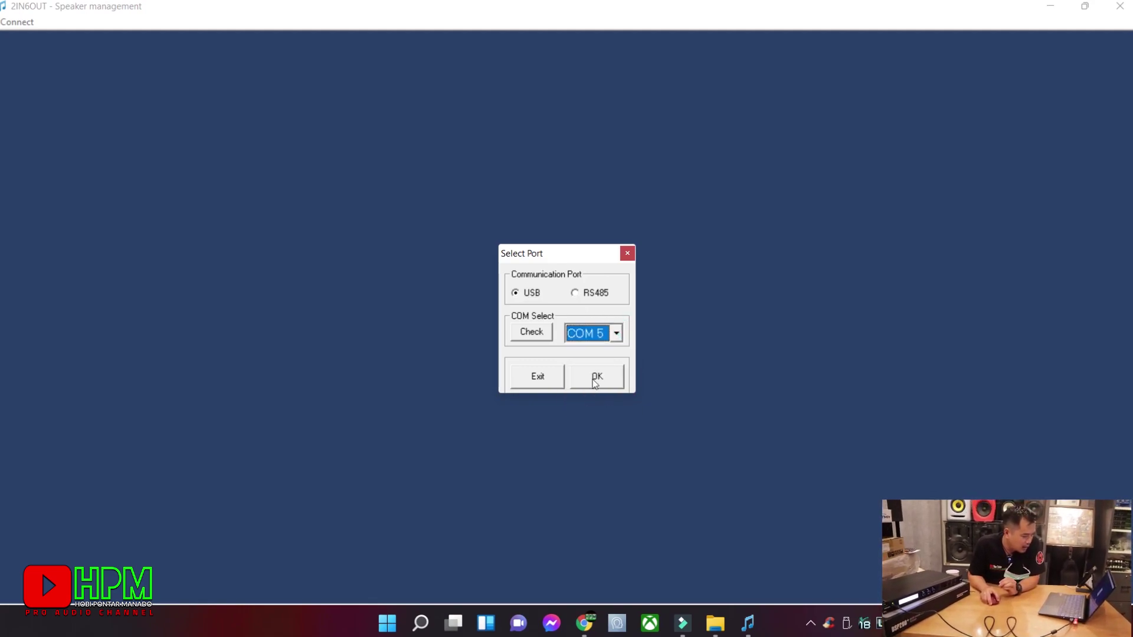
left_click(607, 381)
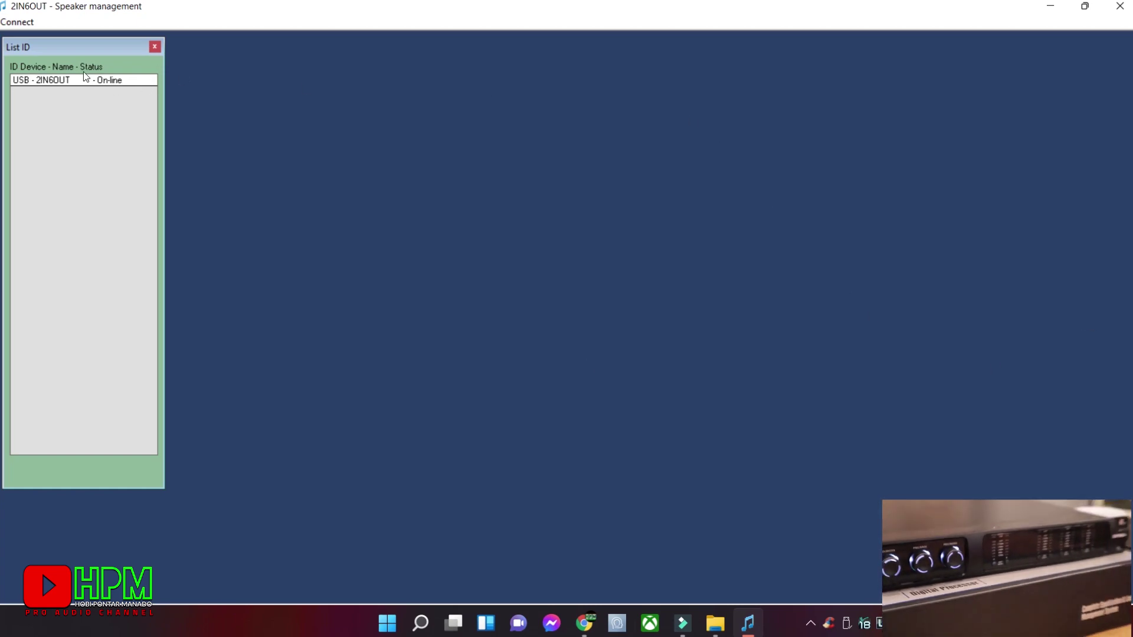
double_click(104, 81)
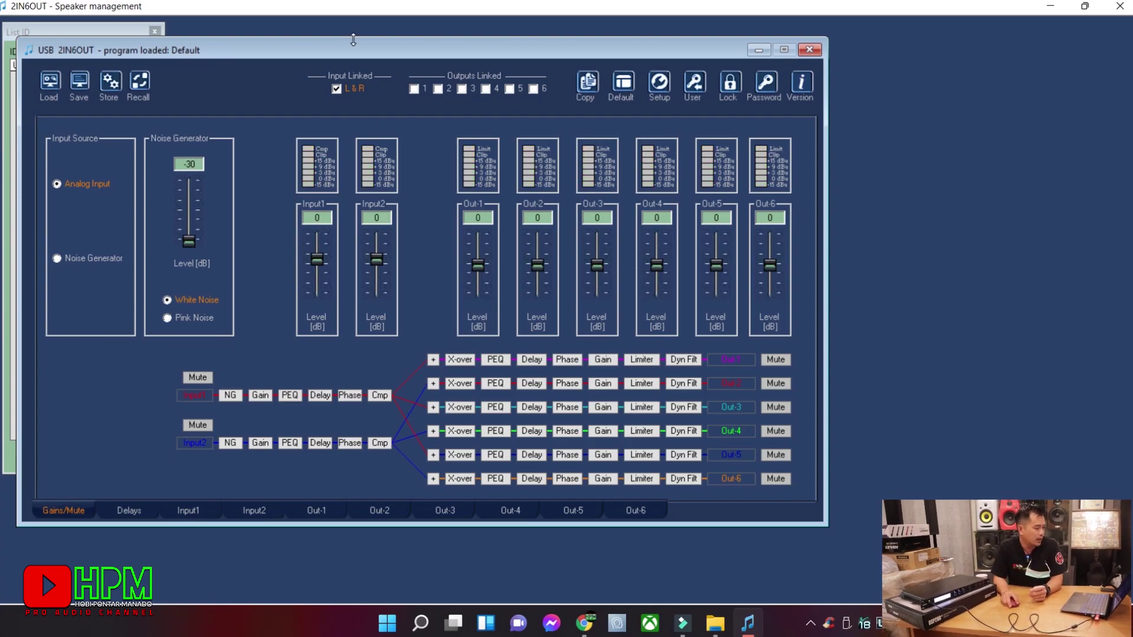
left_click_drag(353, 40, 519, 30)
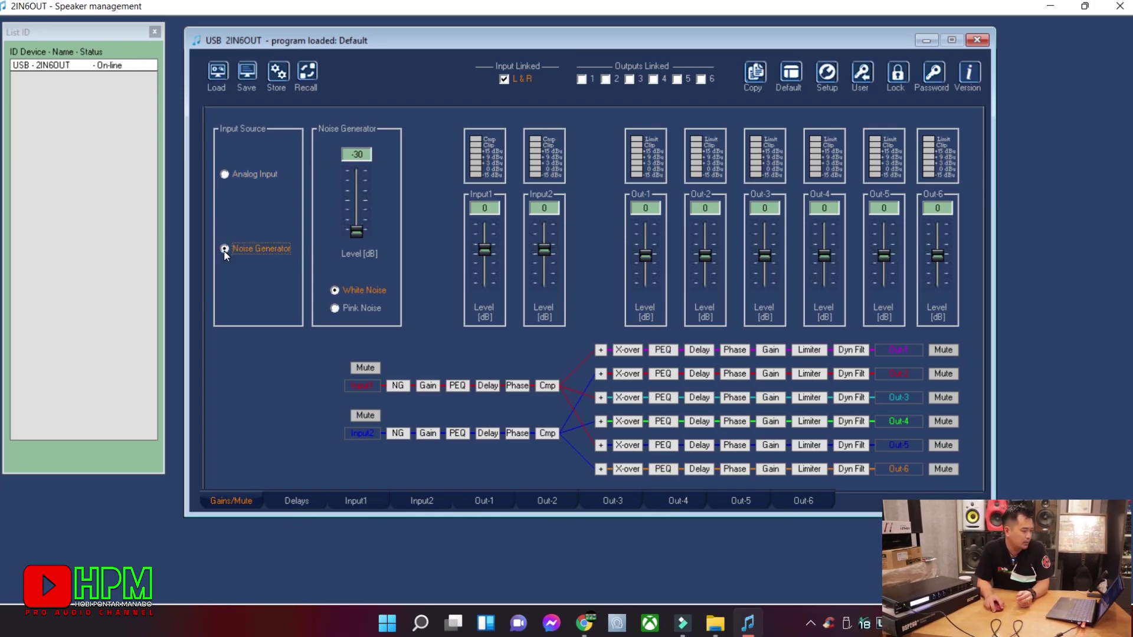
Switch the input source to the noise generator with pink noise and raise its level to 0 dB
left_click(335, 309)
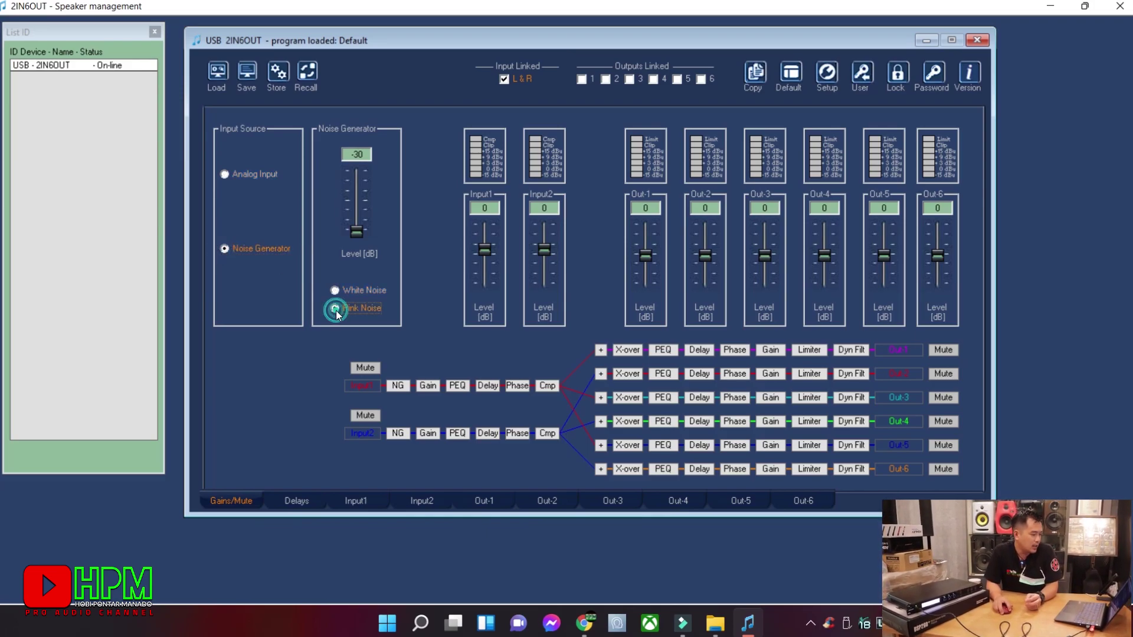
left_click_drag(357, 232, 356, 171)
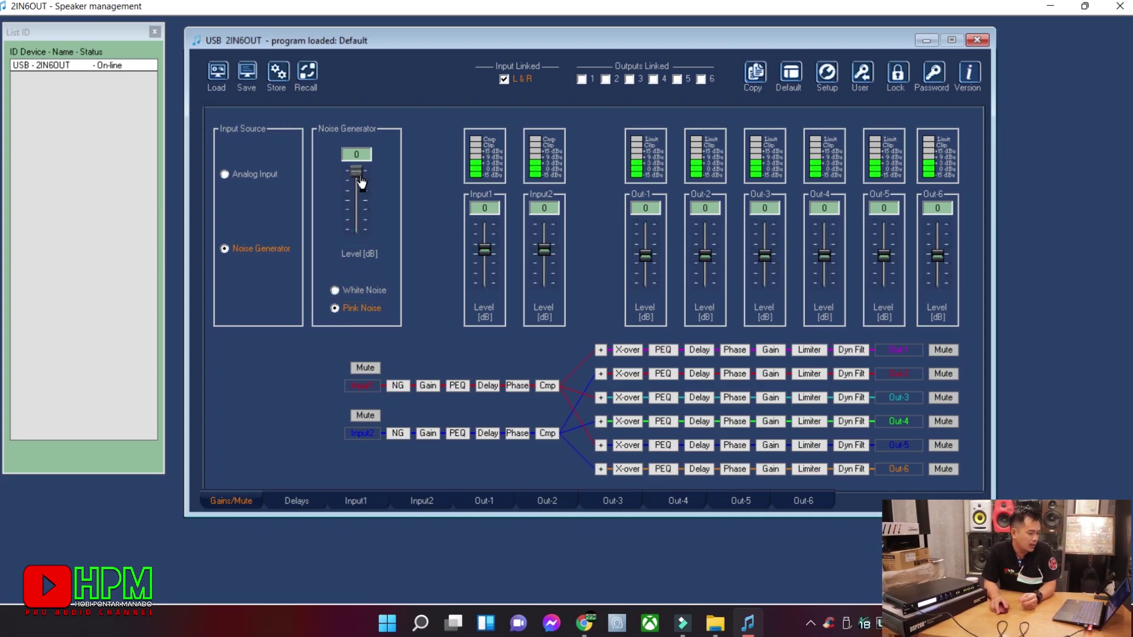